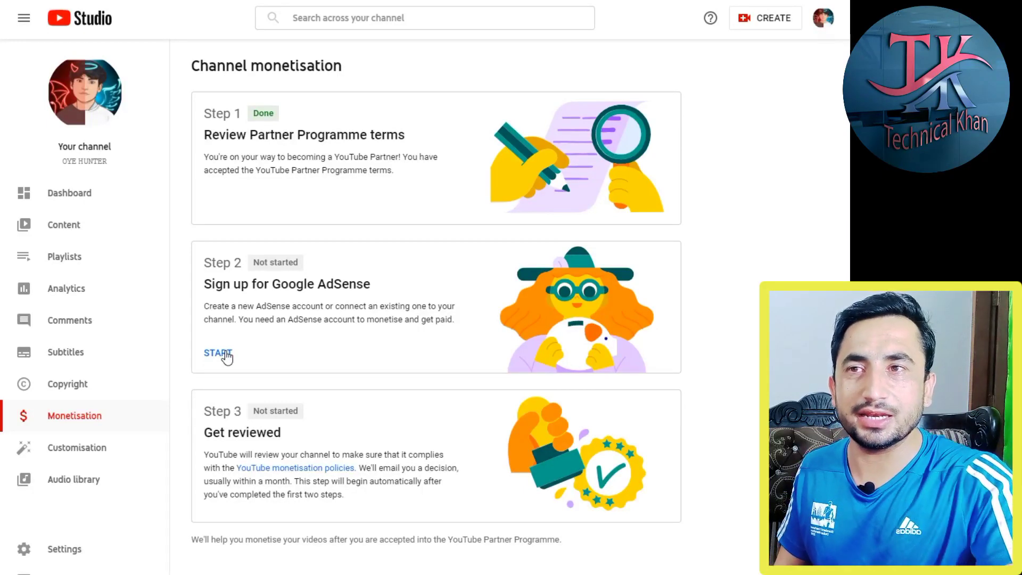
# - Start the Google AdSense step, answer 'No, I don't have an existing account', and continue
pyautogui.click(225, 356)
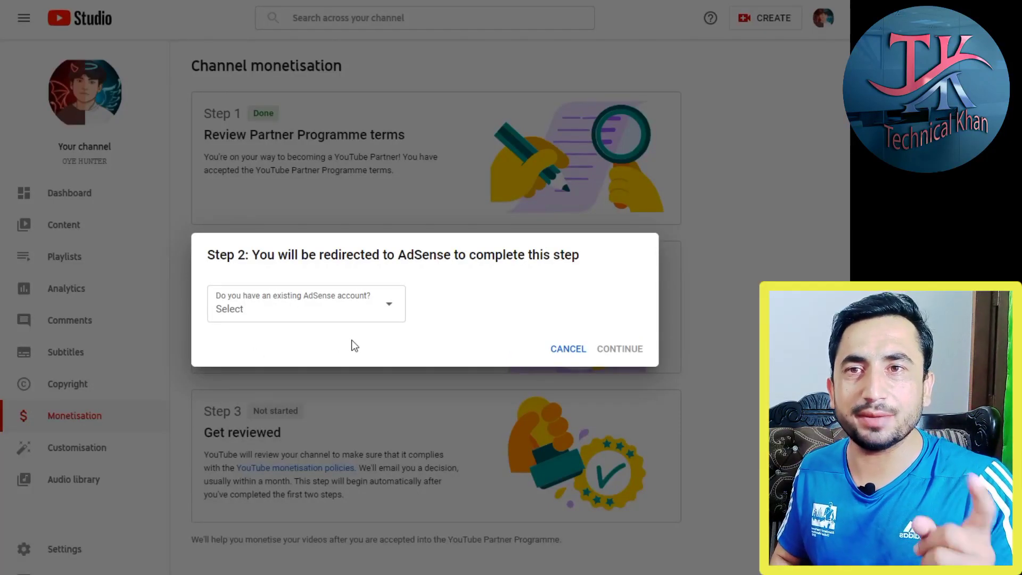
pyautogui.click(365, 313)
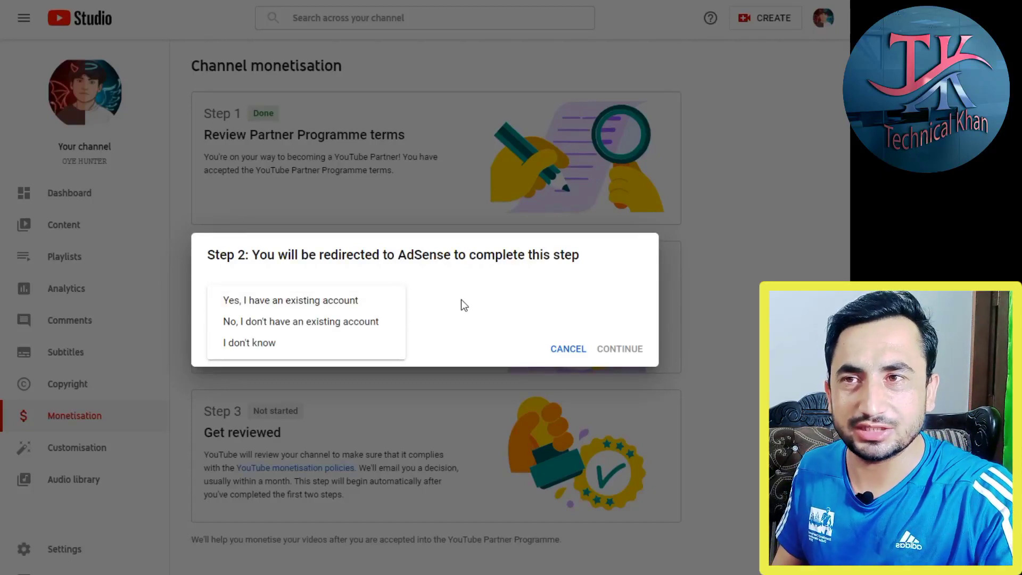
pyautogui.doubleClick(326, 333)
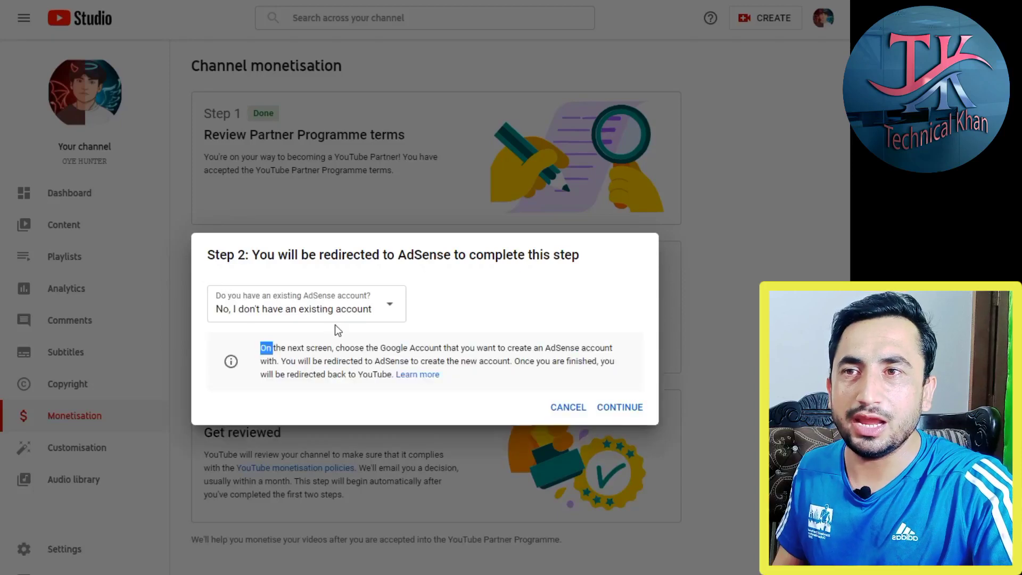
pyautogui.click(620, 407)
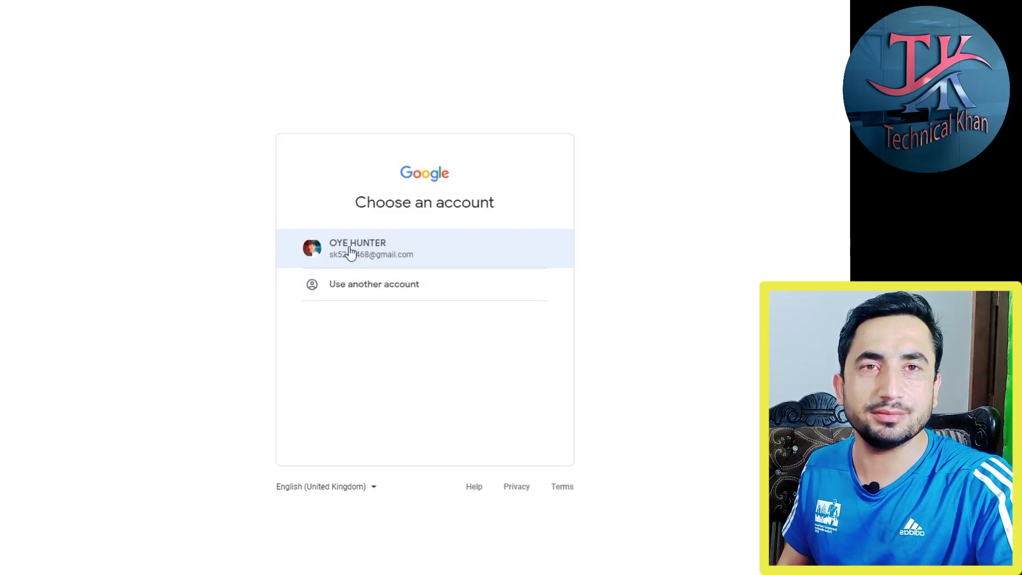
# - Sign in with the channel's Google account and decline customised help suggestions
pyautogui.click(429, 254)
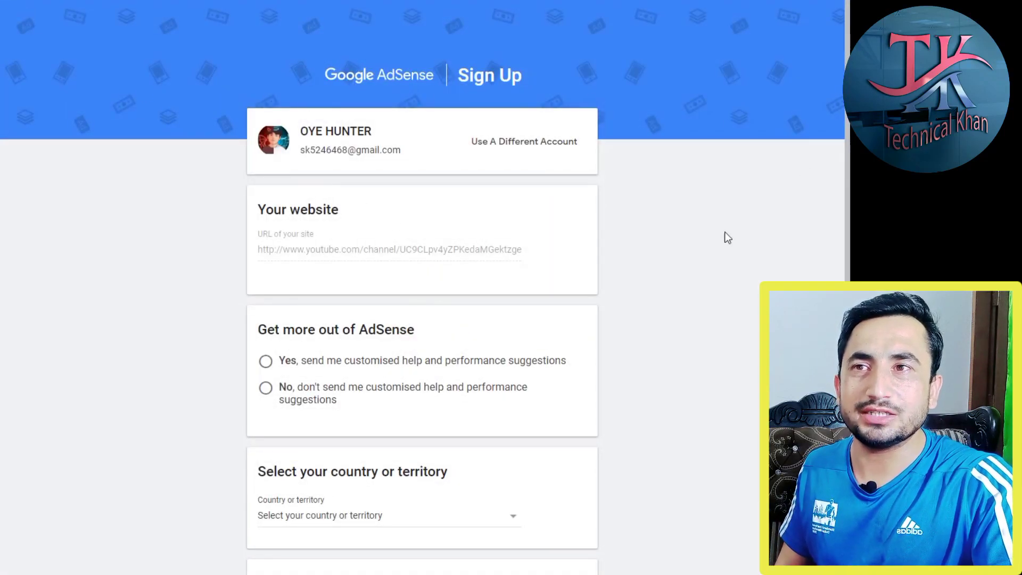
pyautogui.click(528, 252)
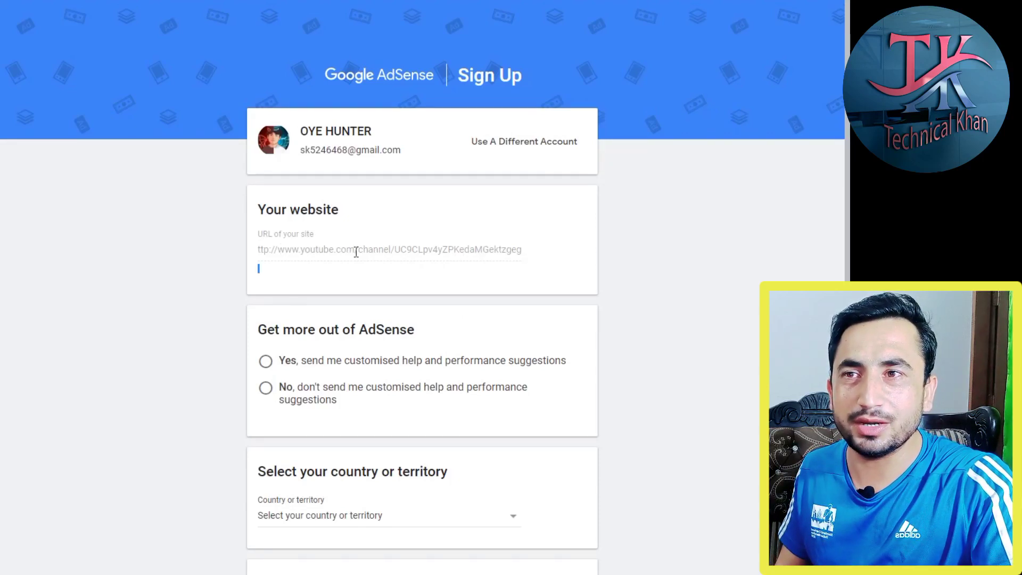
pyautogui.scroll(-2, 669, 437)
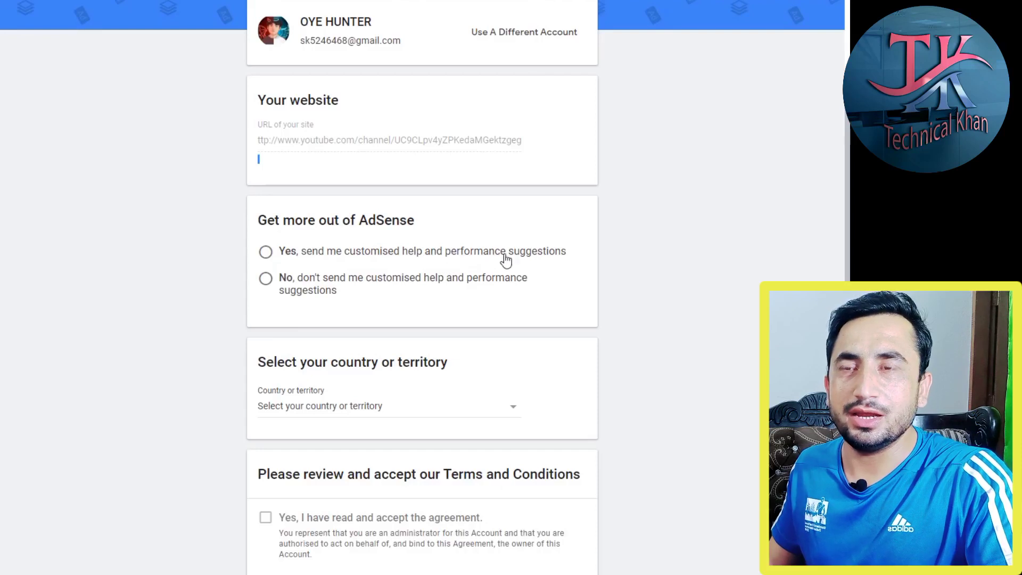
pyautogui.click(360, 285)
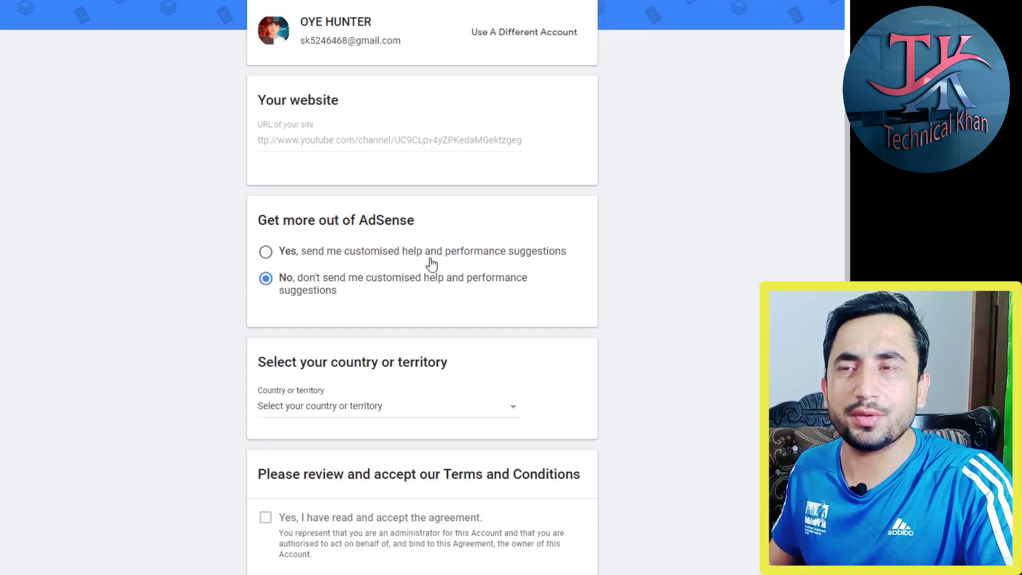
# - Set the sign-up form's country to Pakistan
pyautogui.click(383, 407)
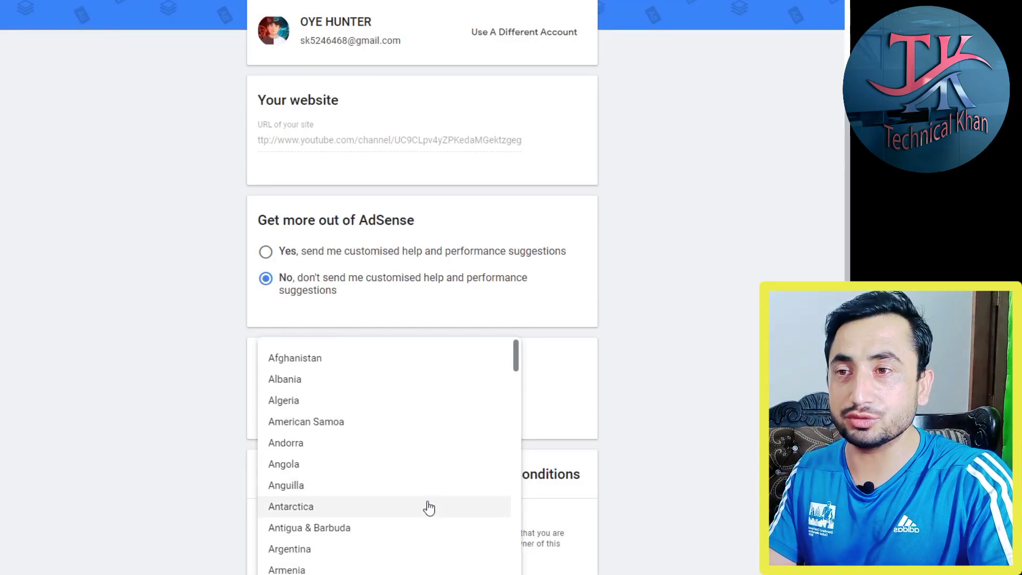
pyautogui.scroll(-20, 429, 497)
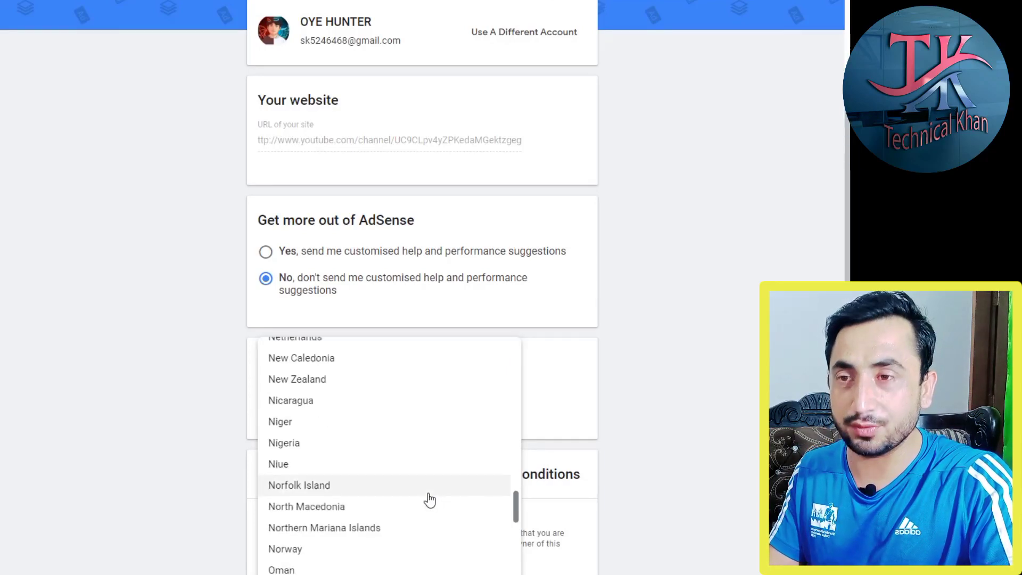
pyautogui.scroll(-1, 423, 552)
pyautogui.click(423, 566)
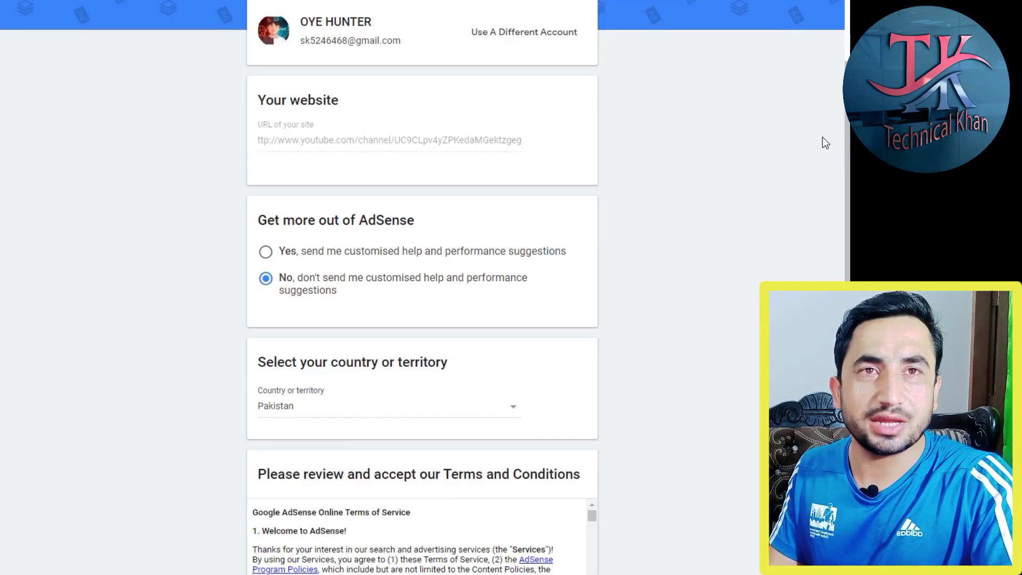
# - Accept the AdSense terms agreement and create the new AdSense account
pyautogui.scroll(-2, 848, 234)
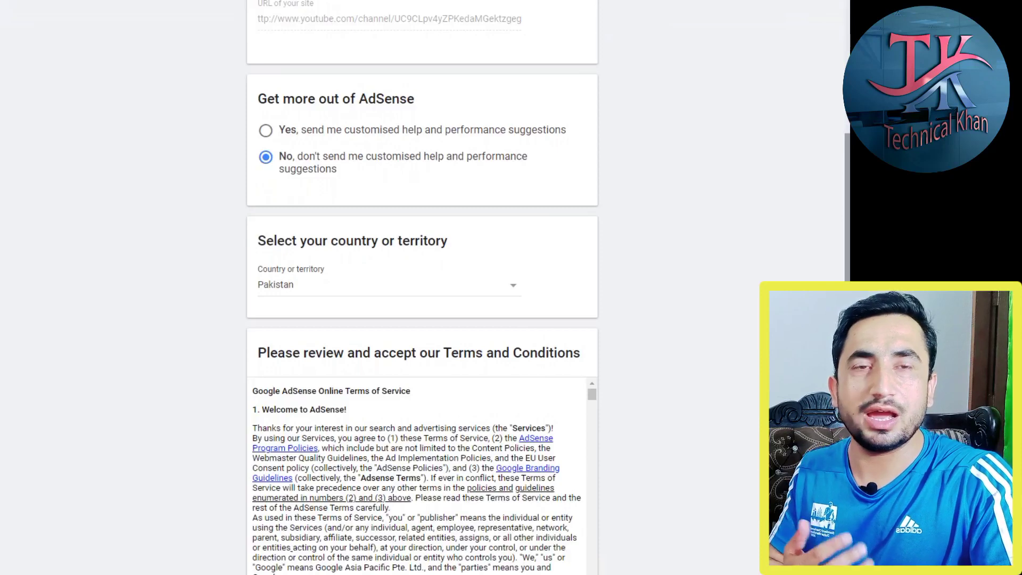
pyautogui.scroll(-2, 423, 287)
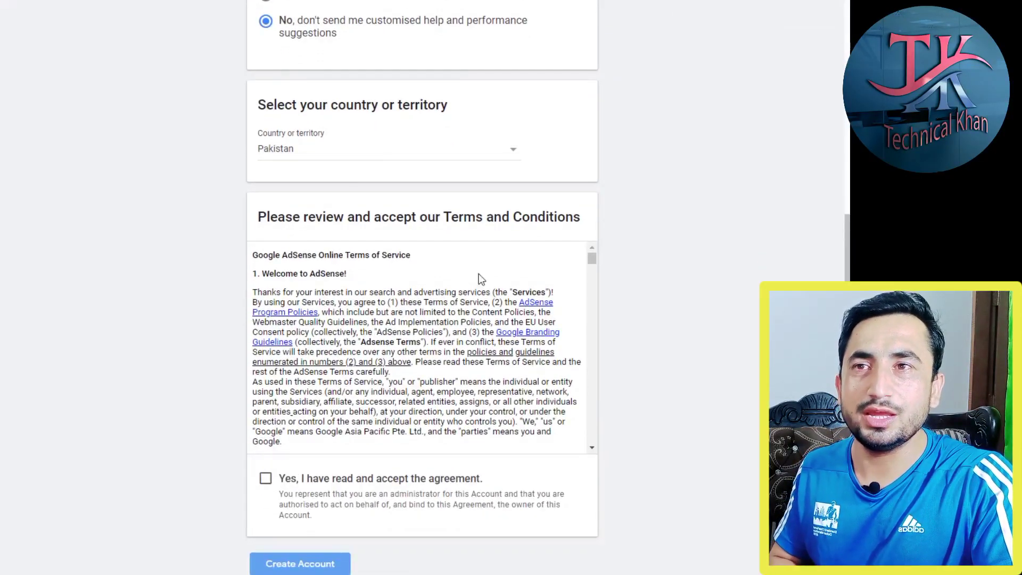
pyautogui.scroll(-2, 590, 269)
pyautogui.scroll(3, 591, 249)
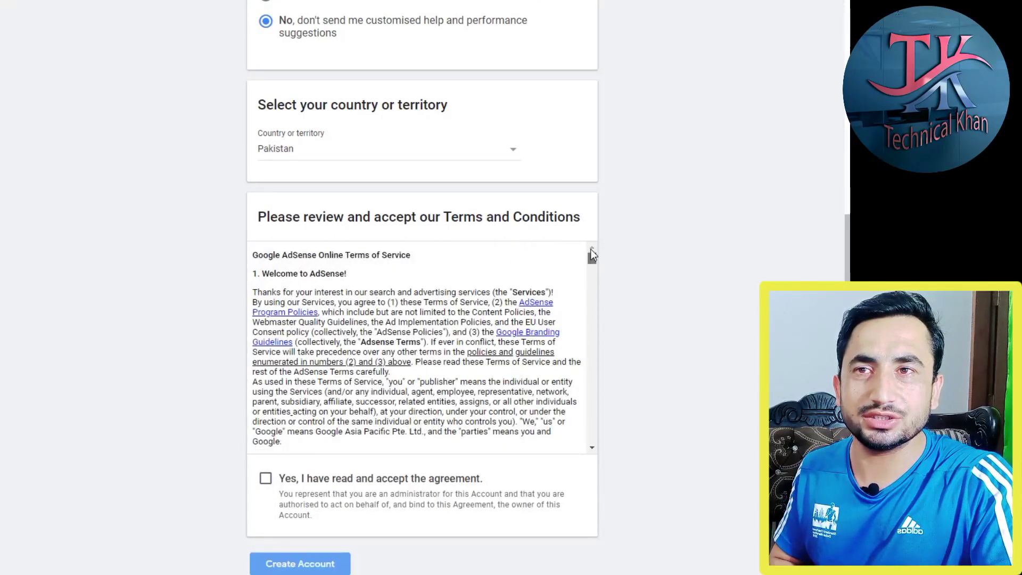
pyautogui.click(265, 479)
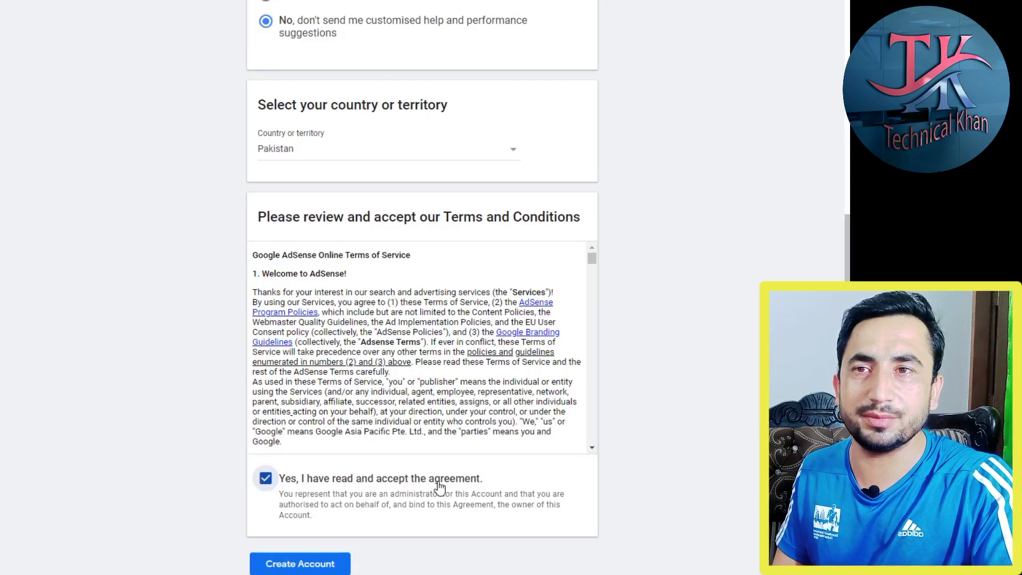
pyautogui.click(300, 566)
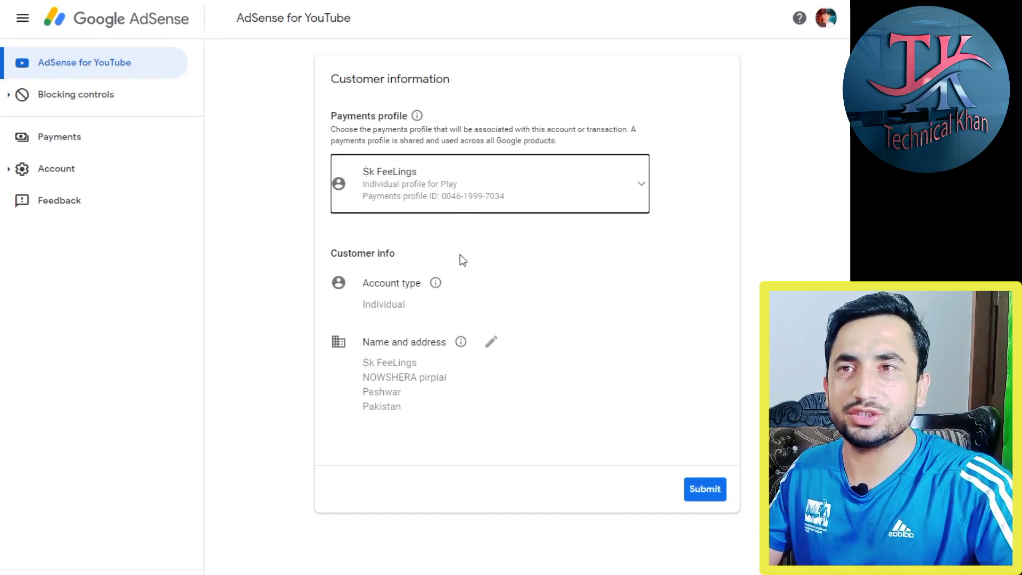
# - Choose 'Create payments profile' from the Payments profile dropdown
pyautogui.click(641, 189)
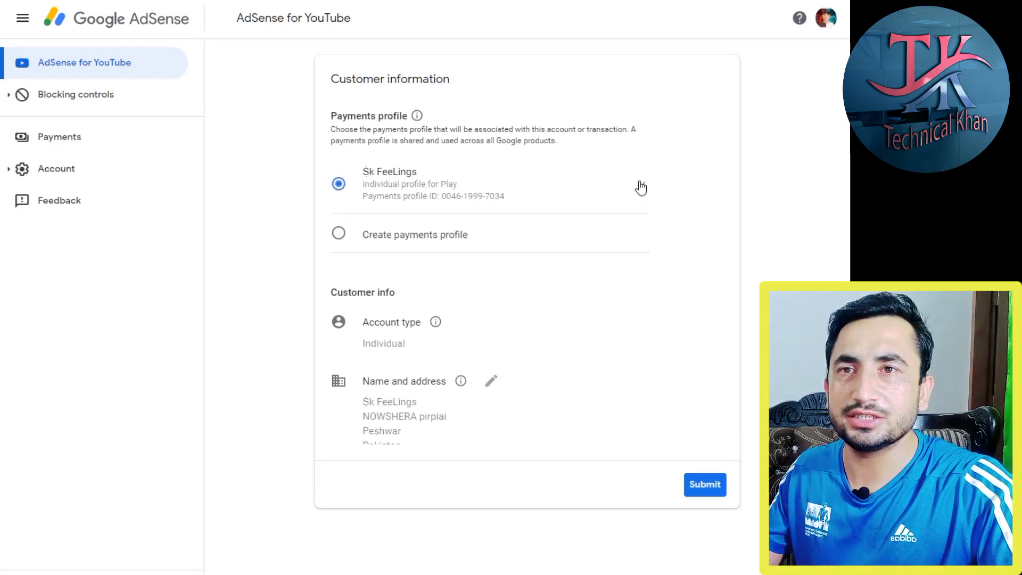
pyautogui.click(434, 235)
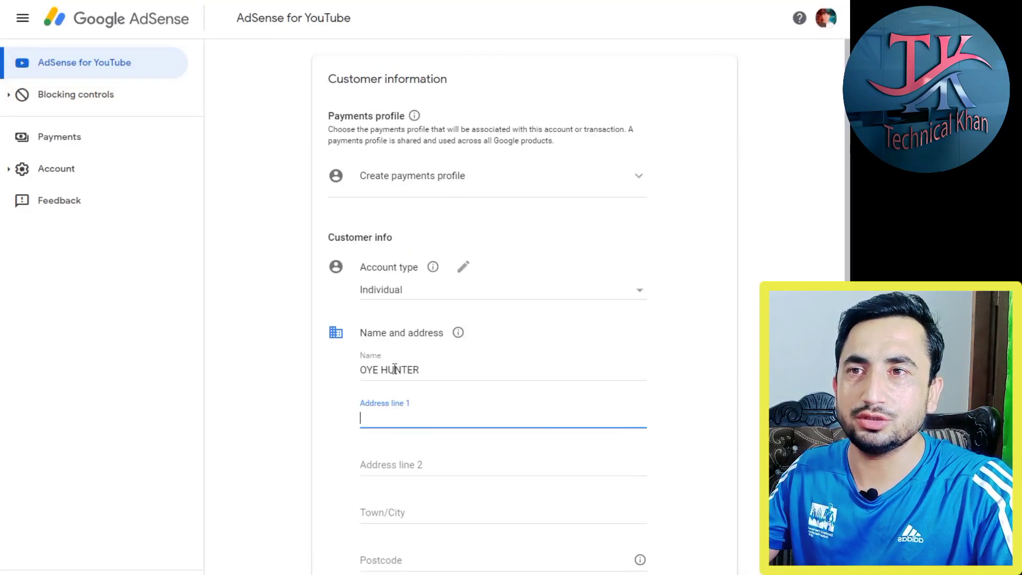
# - Overwrite the channel name in the Name field with the account holder's full legal name
pyautogui.moveTo(427, 369); pyautogui.dragTo(354, 376)
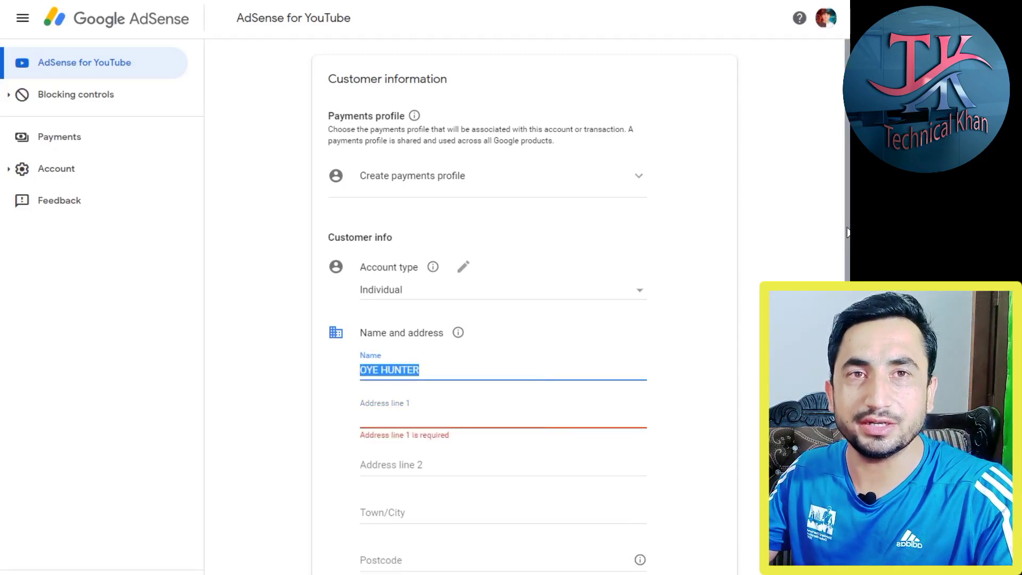
pyautogui.click(390, 415)
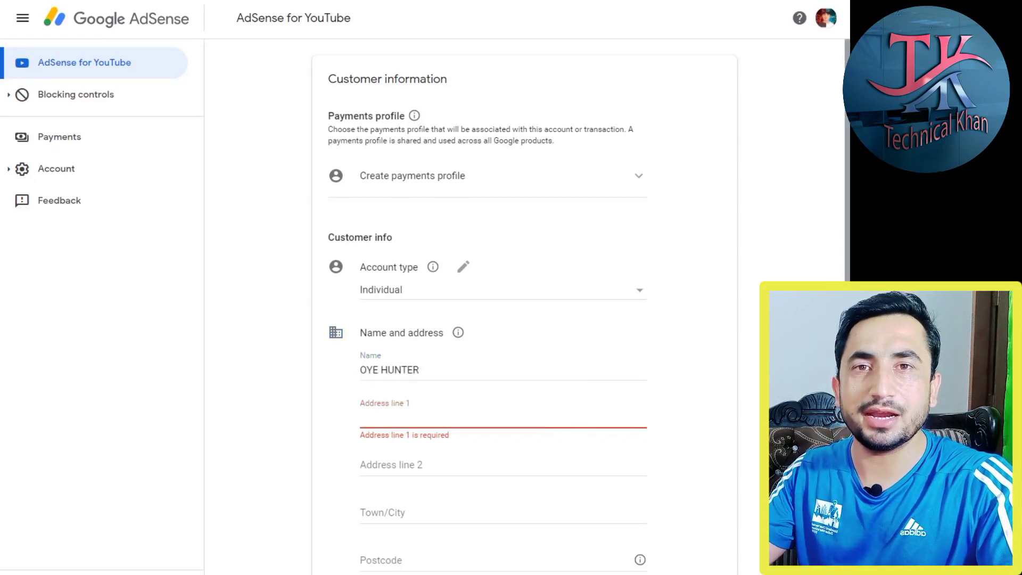
pyautogui.scroll(-3, 524, 306)
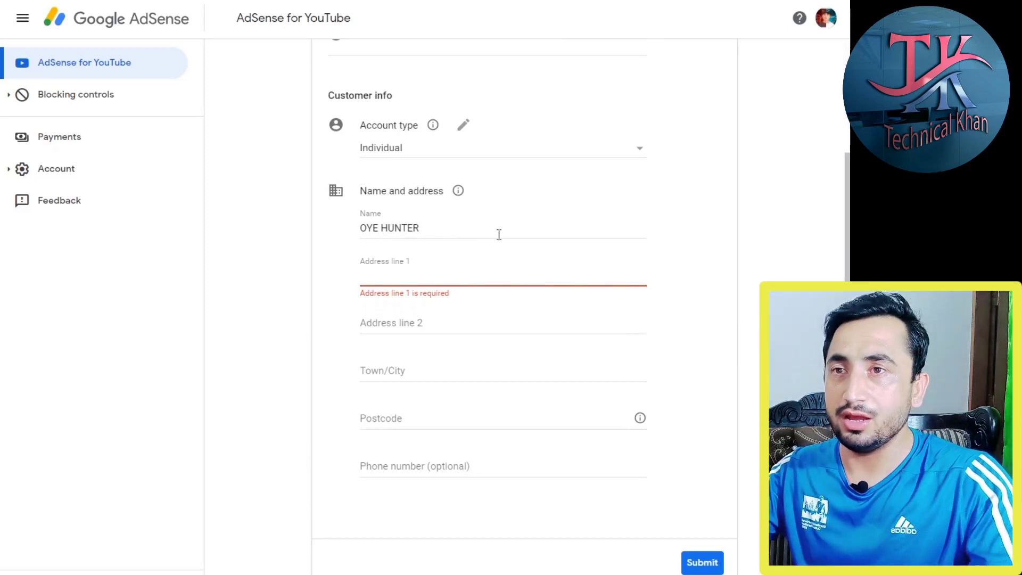
pyautogui.moveTo(436, 226); pyautogui.dragTo(357, 225)
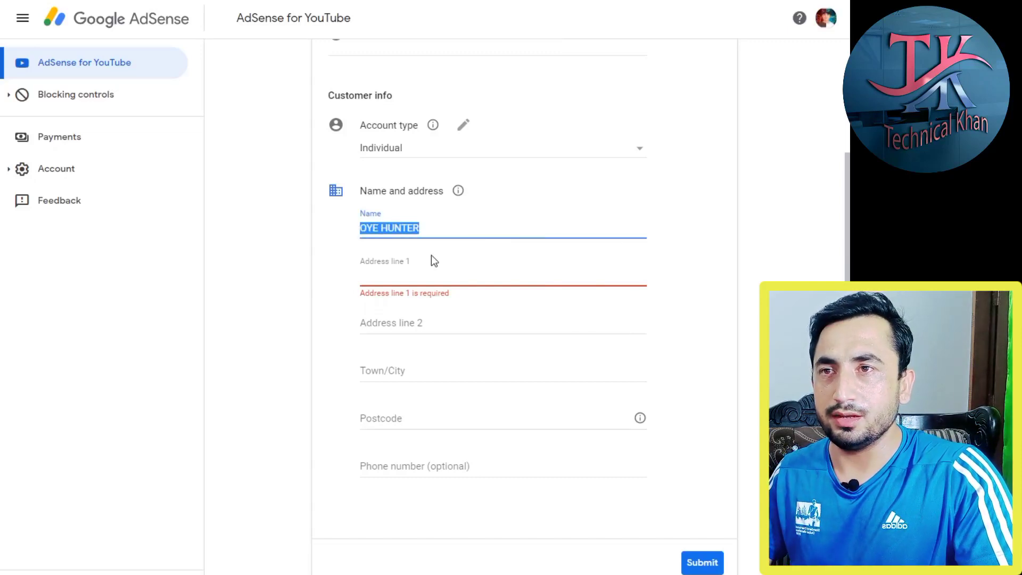
pyautogui.moveTo(637, 421)
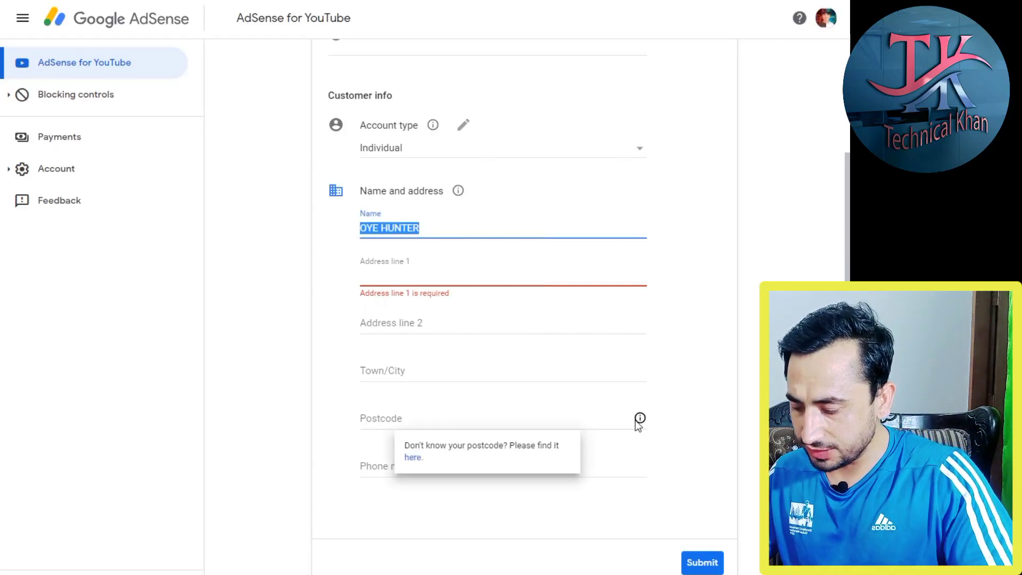
pyautogui.write('Muhamm')
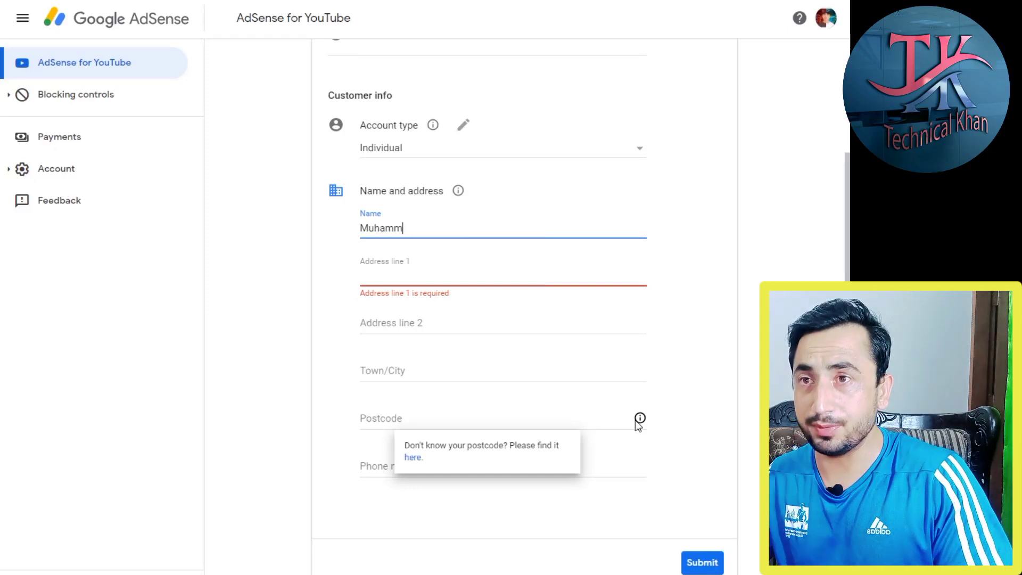
pyautogui.write('ad Saad')
pyautogui.click(469, 273)
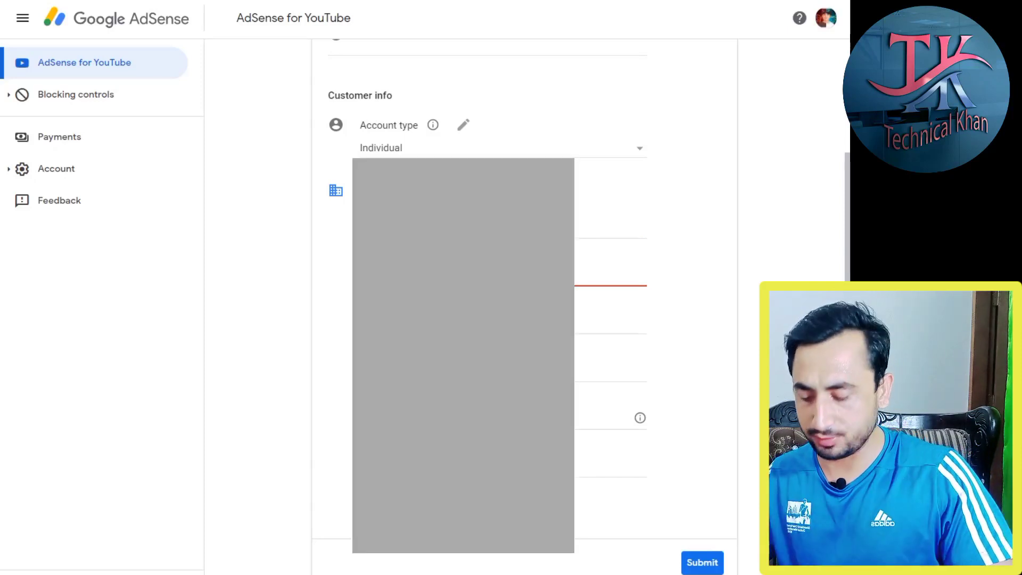
# - Enter the street address in Address line 1 and paste 'Pakistan' into Address line 2
pyautogui.write('H')
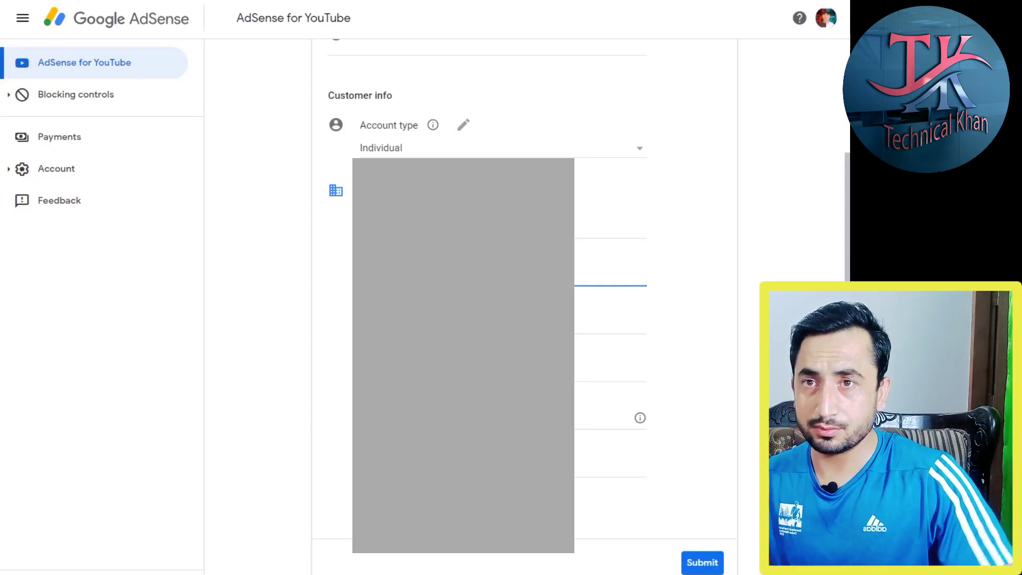
pyautogui.write('Pakistan')
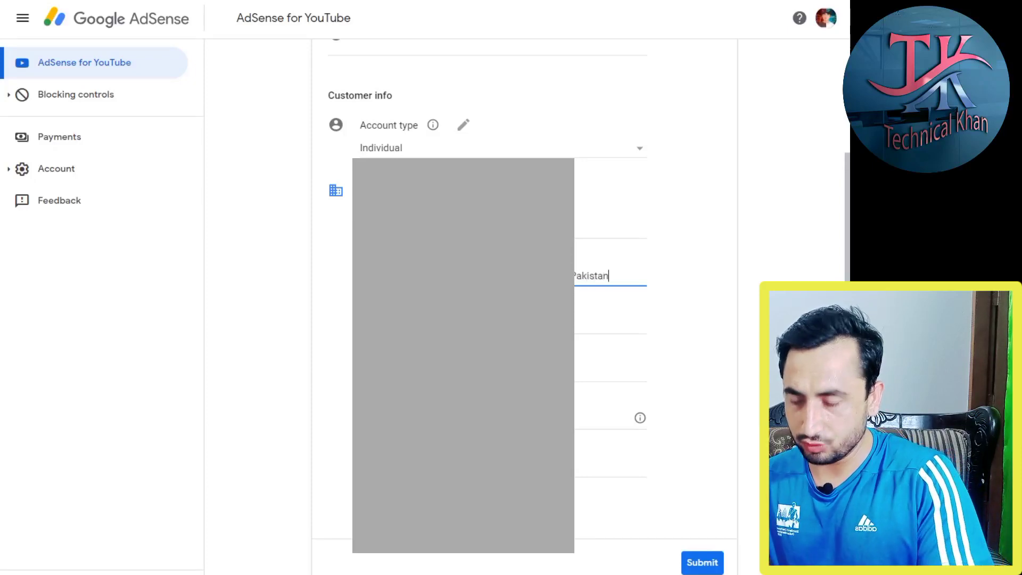
pyautogui.moveTo(609, 276); pyautogui.dragTo(571, 276)
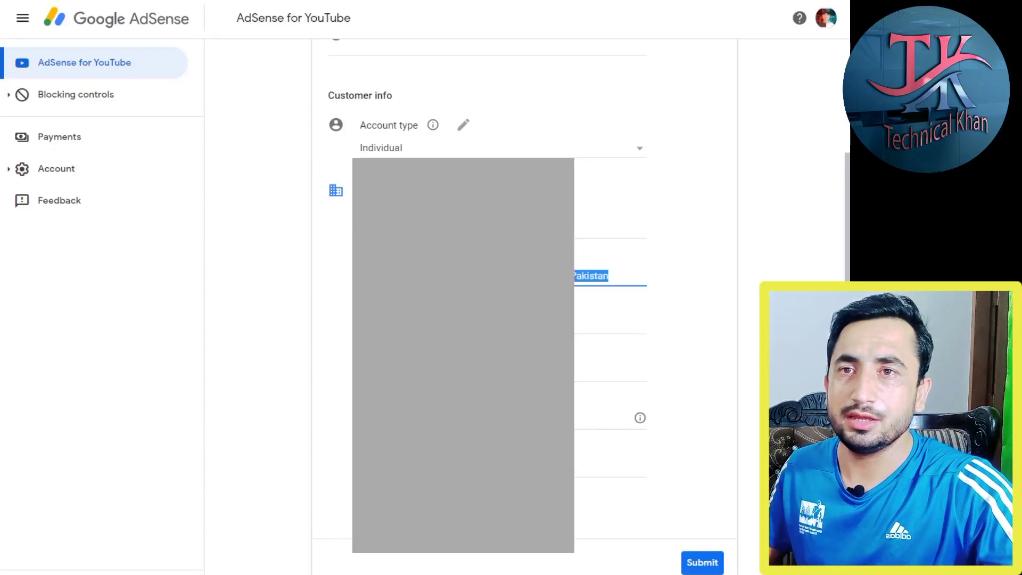
pyautogui.rightClick(573, 271)
pyautogui.click(597, 319)
pyautogui.click(606, 324)
pyautogui.hotkey('ctrl', 'v')
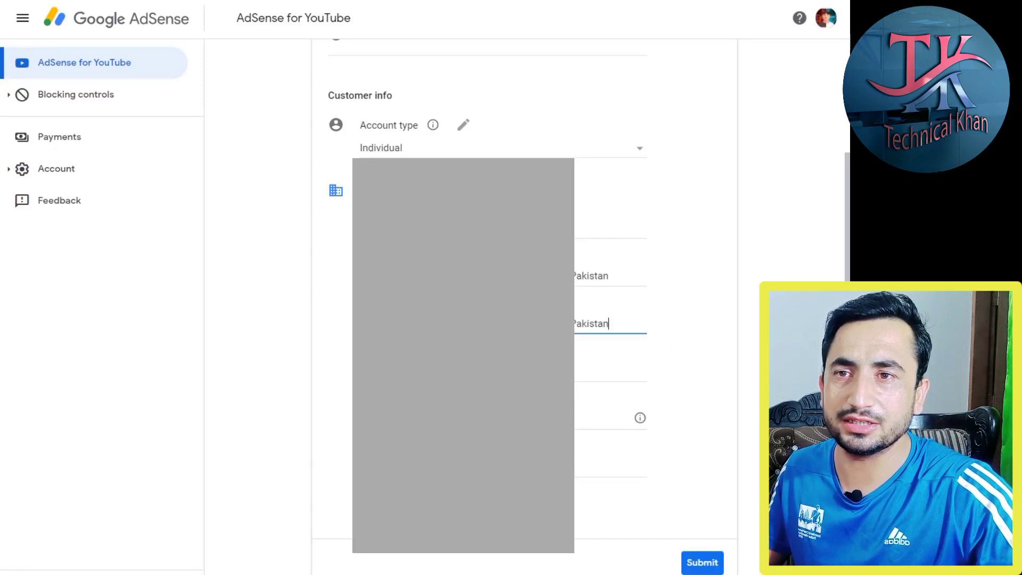
# - Fill in the town/city, postcode and phone number fields
pyautogui.click(610, 370)
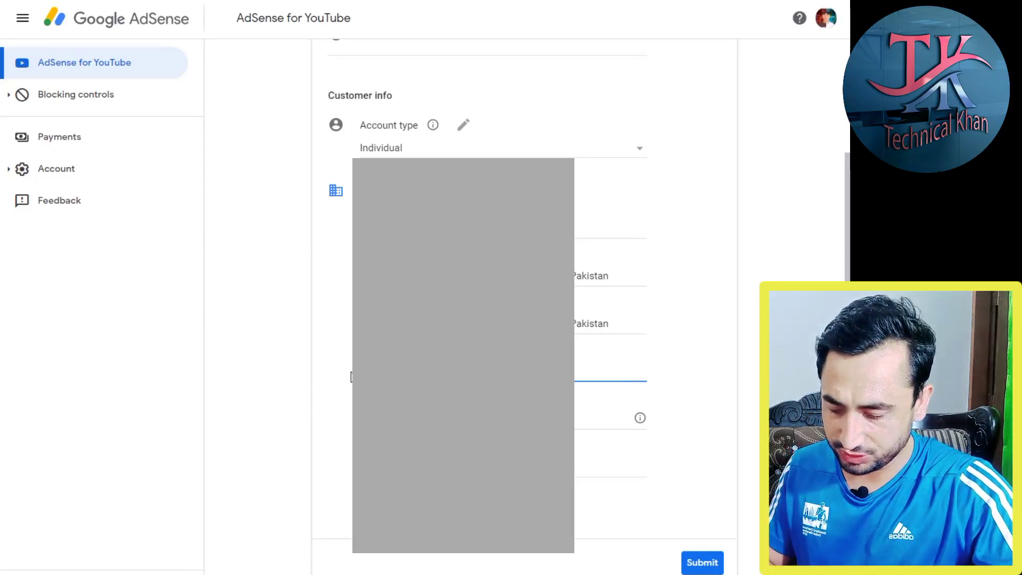
pyautogui.press('Tab')
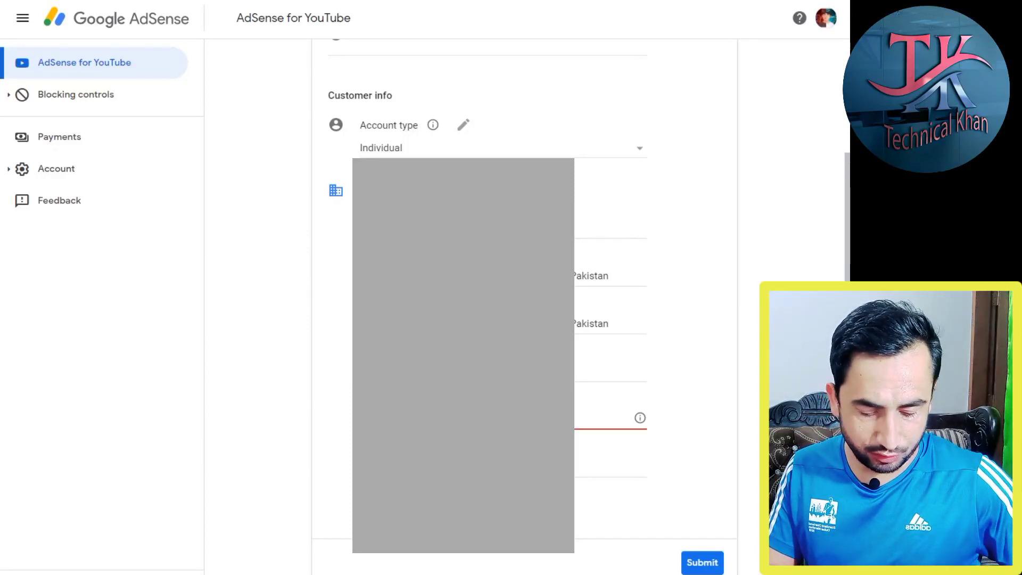
pyautogui.press('Tab')
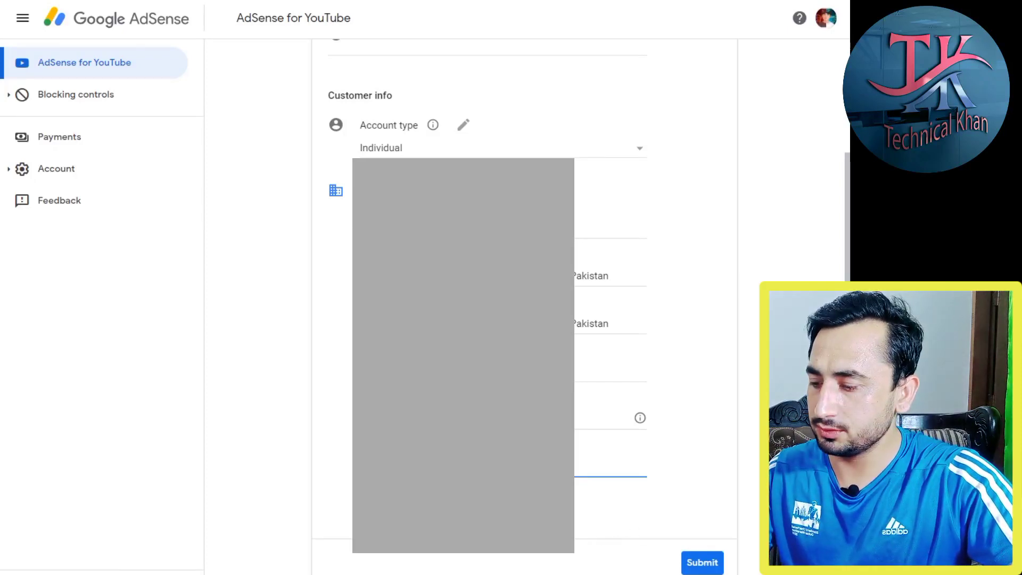
pyautogui.click(703, 565)
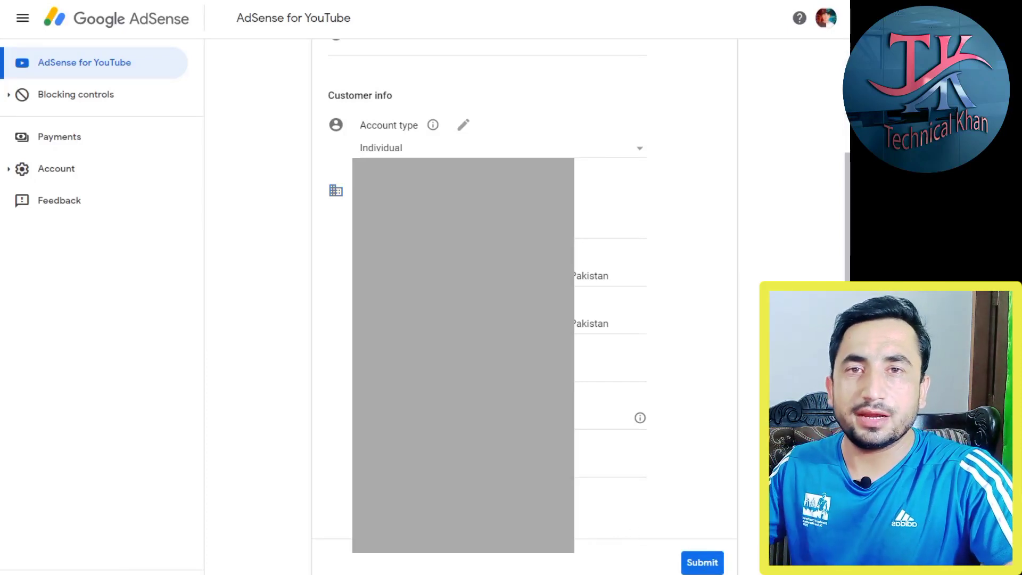
# - Submit the customer info form and redirect back to YouTube Studio
pyautogui.click(701, 563)
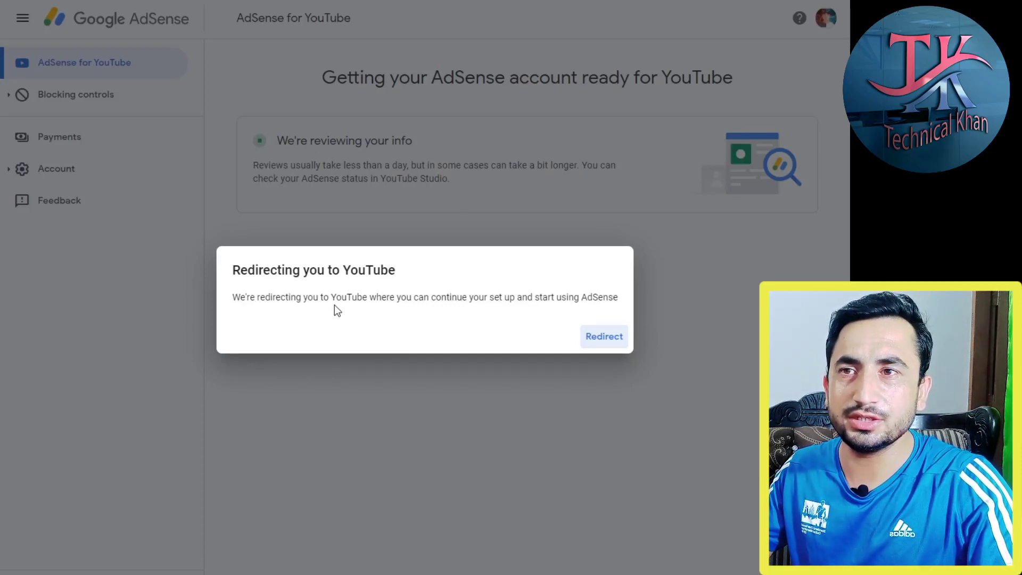
pyautogui.click(586, 335)
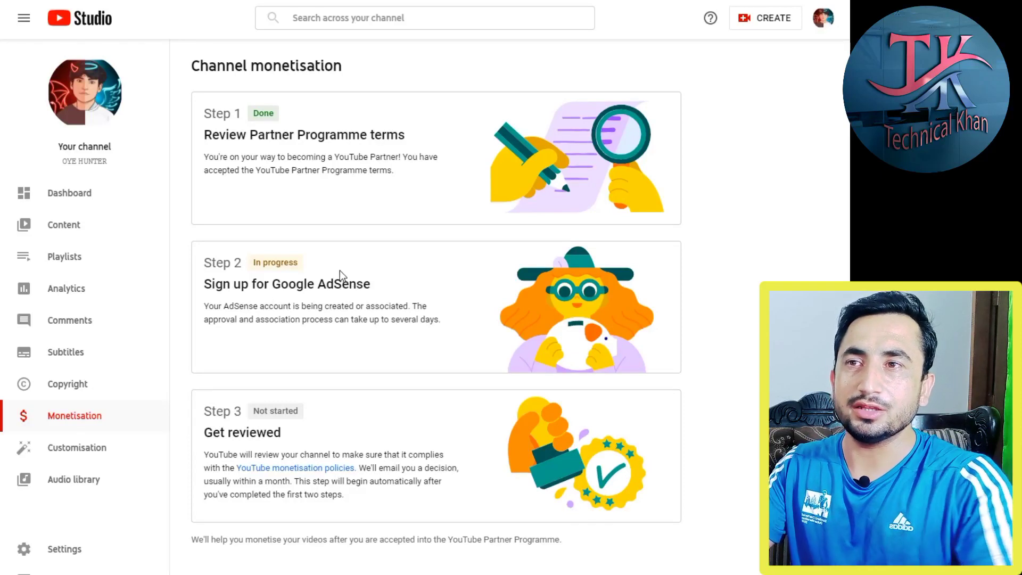
# - Highlight the Step 2 In progress and Step 3 Not started statuses, then open Content
pyautogui.moveTo(302, 266); pyautogui.dragTo(248, 264)
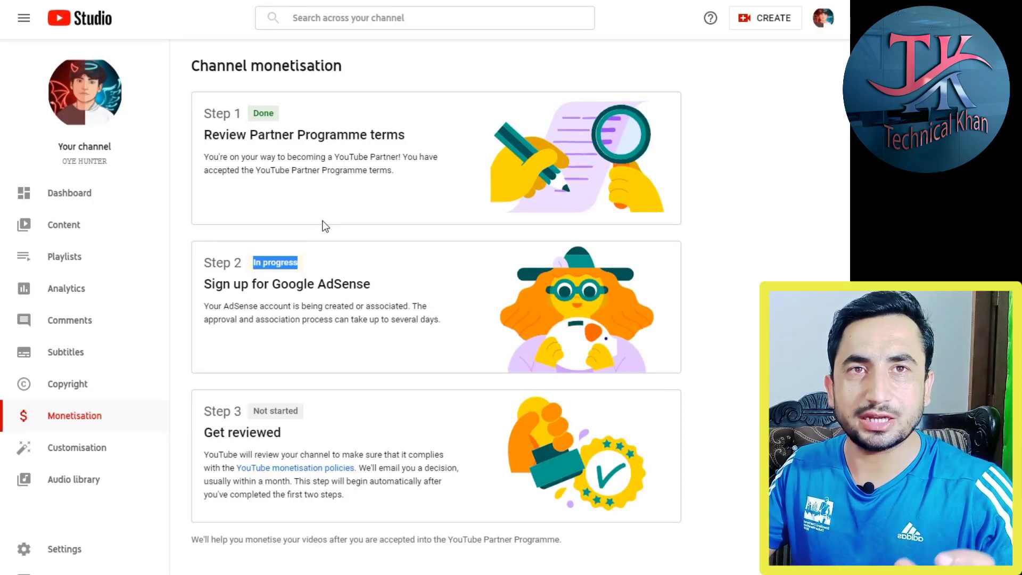
pyautogui.moveTo(253, 413); pyautogui.dragTo(198, 411)
pyautogui.click(305, 418)
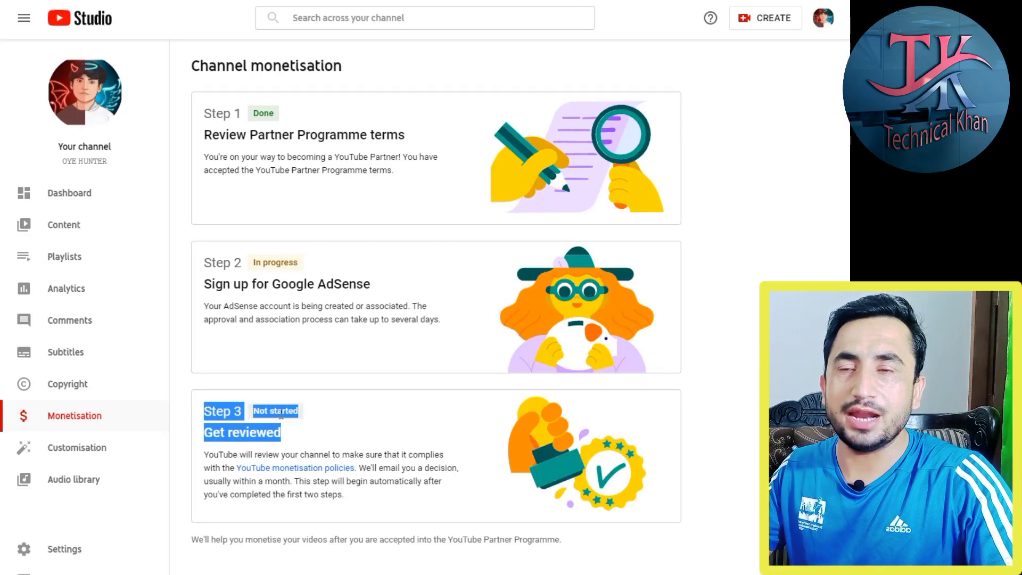
pyautogui.click(296, 260)
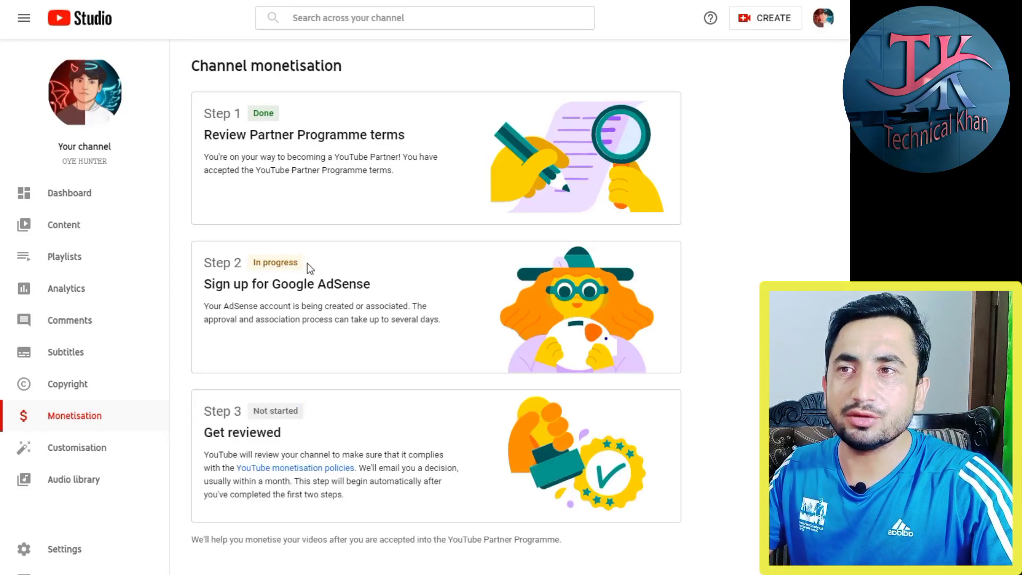
pyautogui.doubleClick(236, 257)
pyautogui.moveTo(201, 264); pyautogui.dragTo(393, 292)
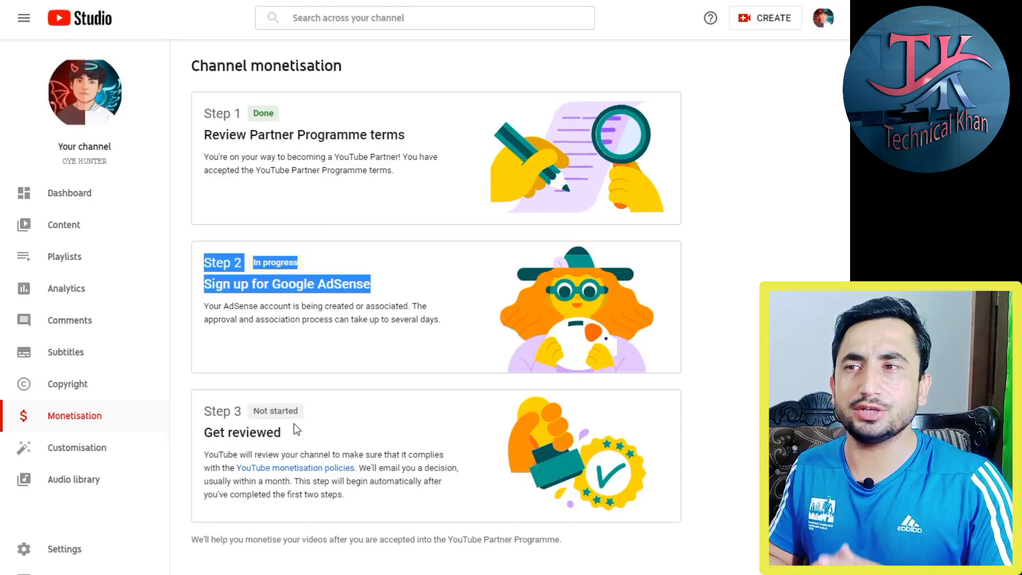
pyautogui.click(70, 222)
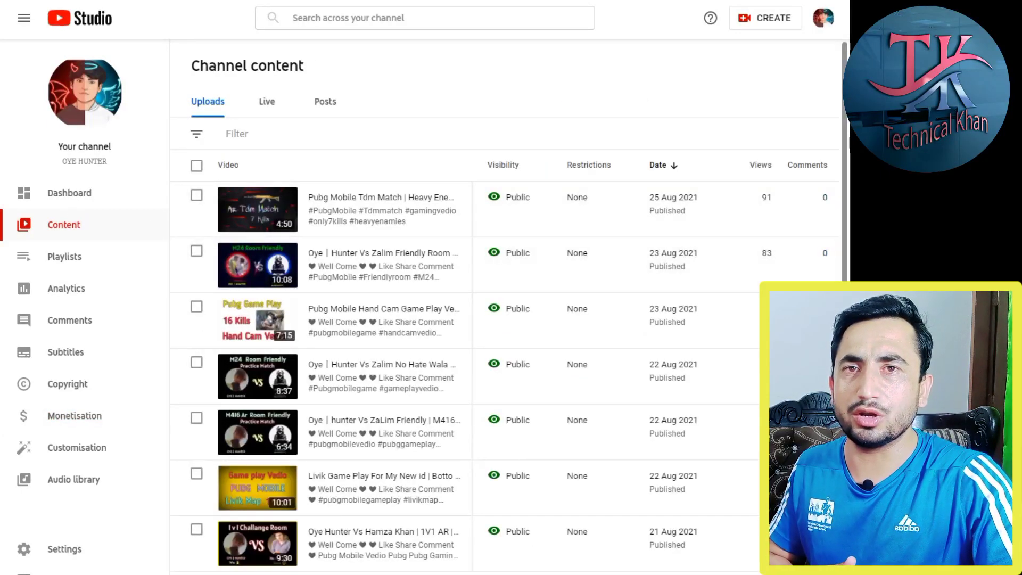
# - Scroll down the Uploads list and switch to the channel Dashboard
pyautogui.scroll(-2, 505, 319)
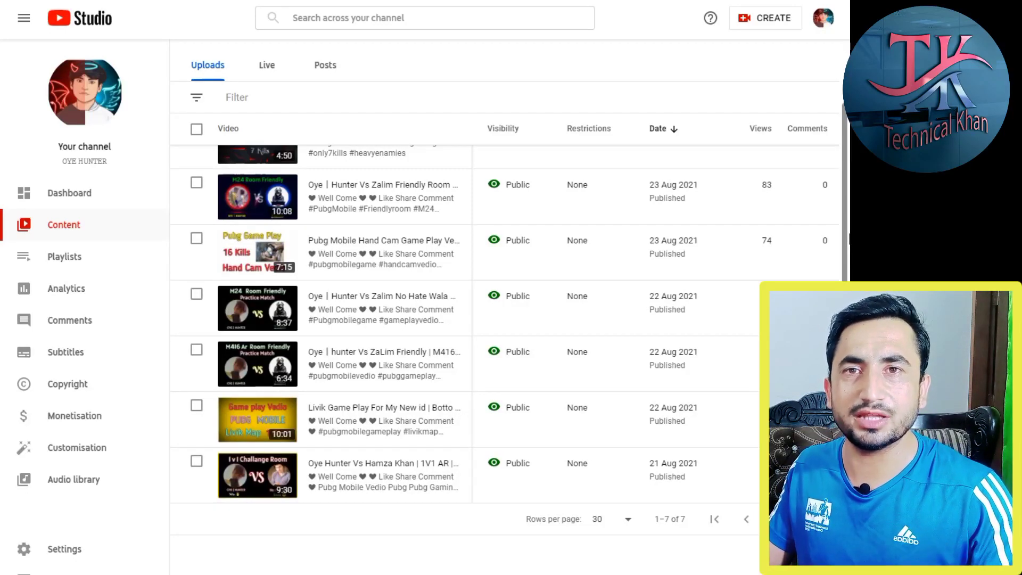
pyautogui.click(47, 192)
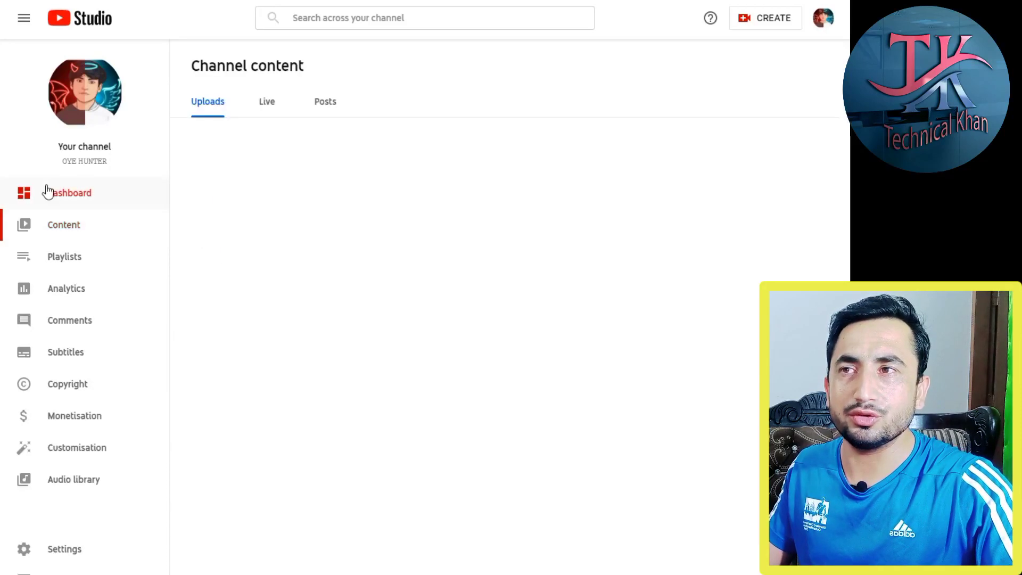